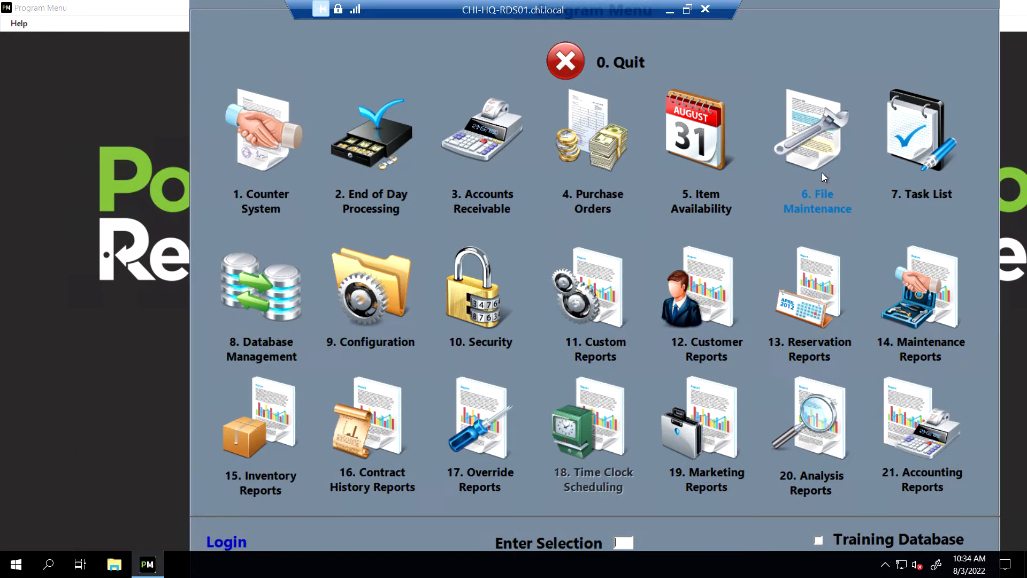
Sign in to File Maintenance with the operator ID and password
{"action": "left_click", "coordinate": [821, 201]}
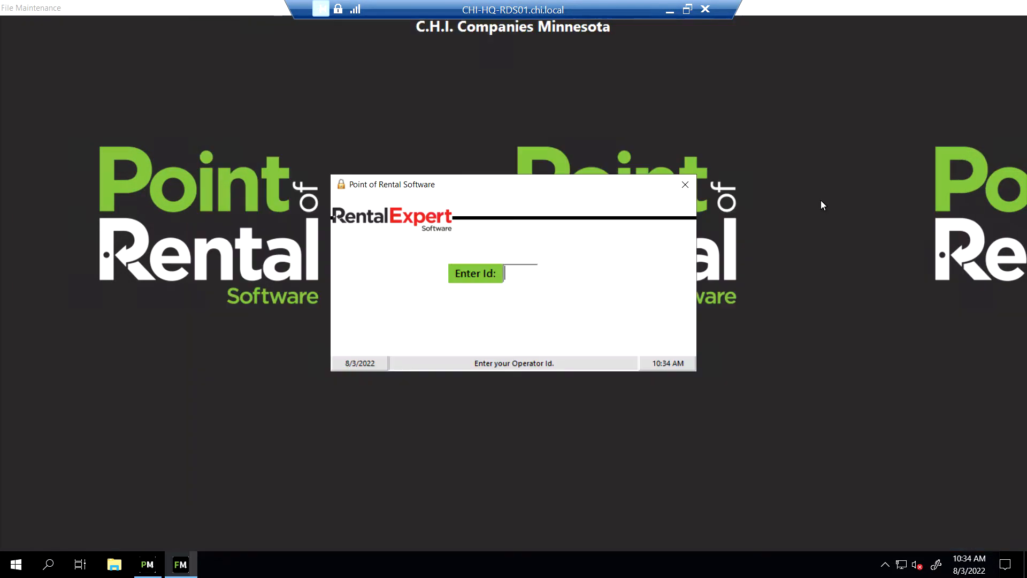
{"action": "type", "text": "****"}
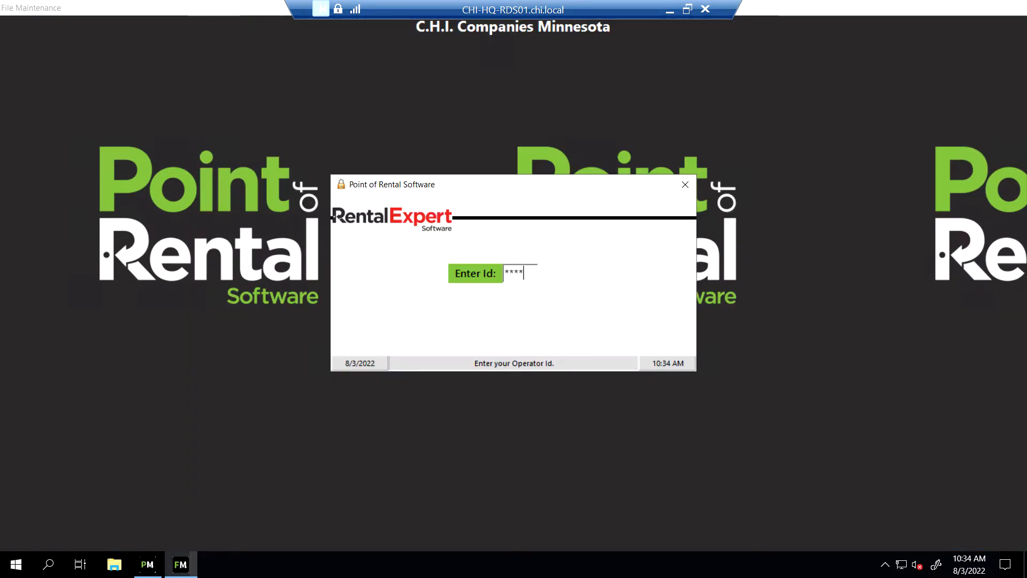
{"action": "key", "text": "Return"}
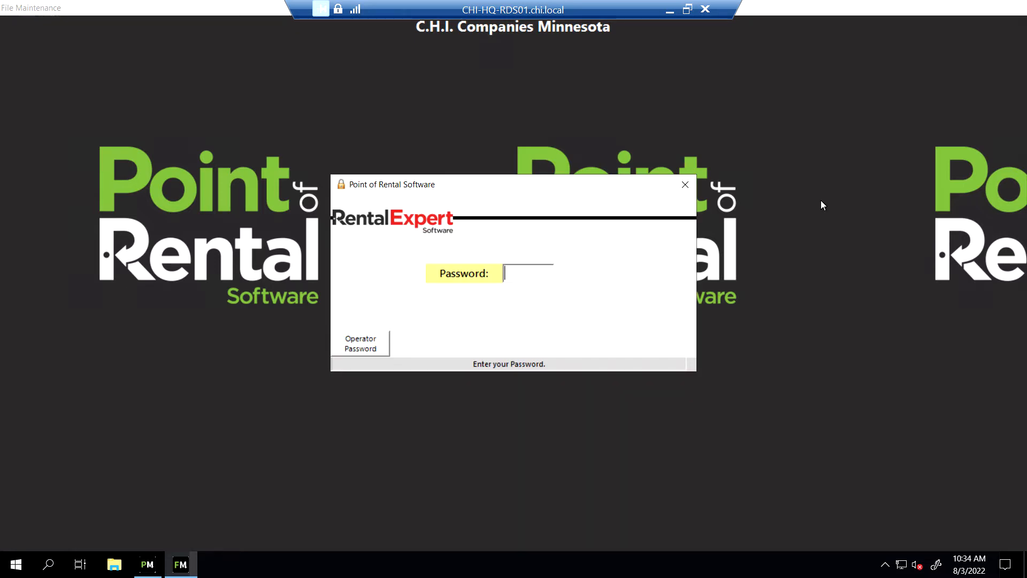
{"action": "type", "text": "*********"}
{"action": "key", "text": "Return"}
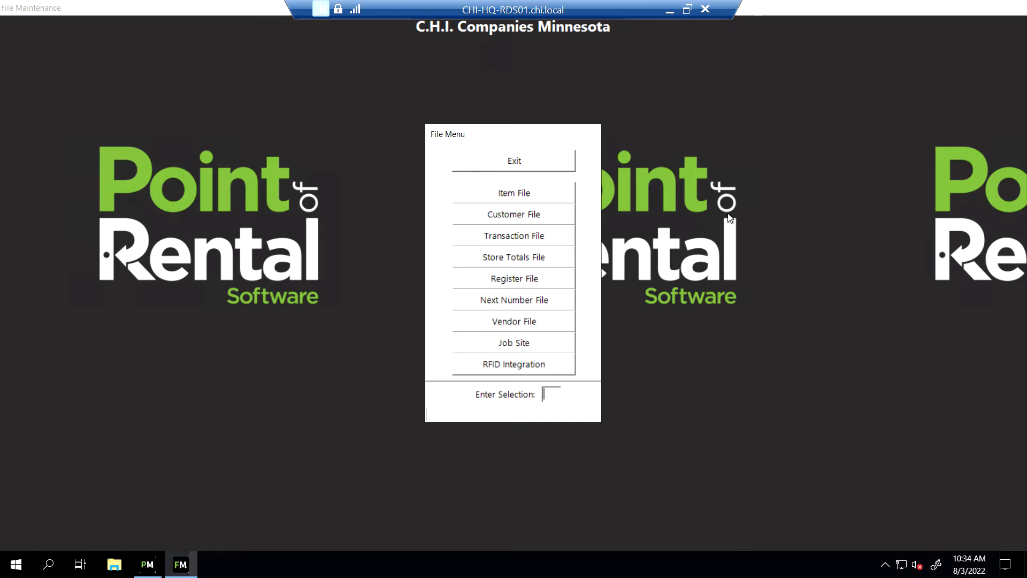
Add a new record from the Item File, creating item no 19824
{"action": "left_click", "coordinate": [551, 192]}
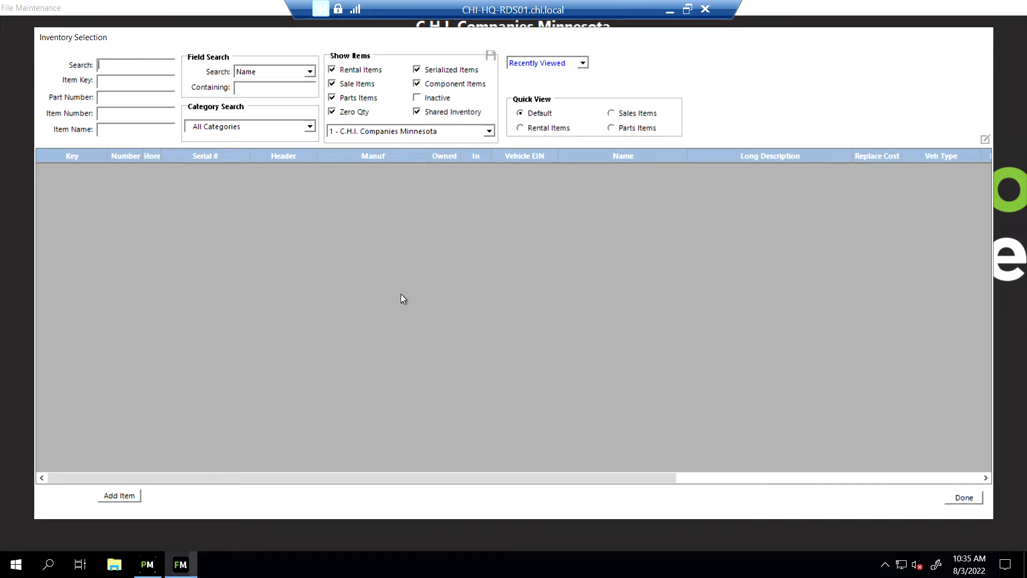
{"action": "left_click", "coordinate": [130, 497]}
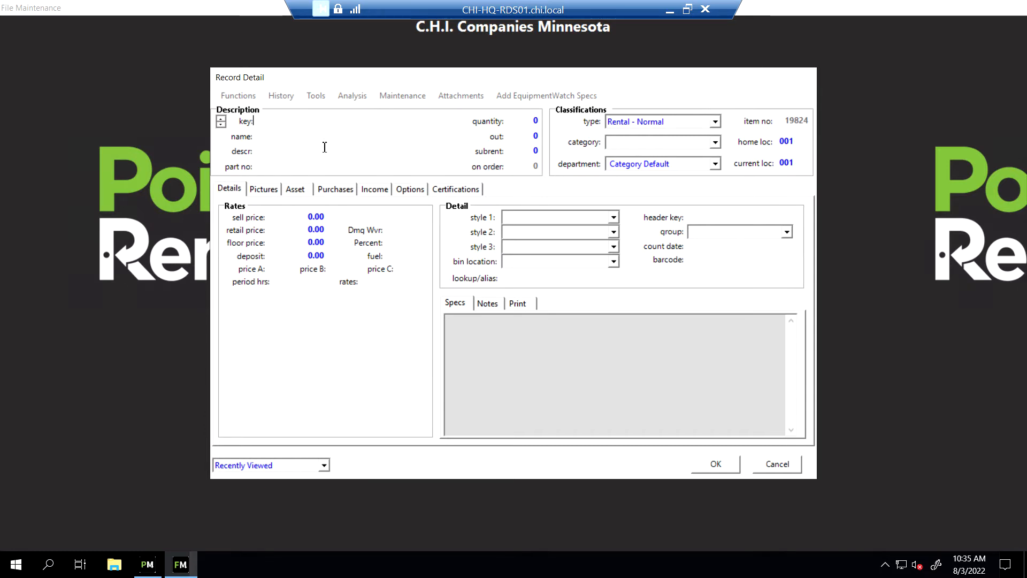
Enter key 12345678-1 and copy its digits 12345678 into the part no field
{"action": "type", "text": "1"}
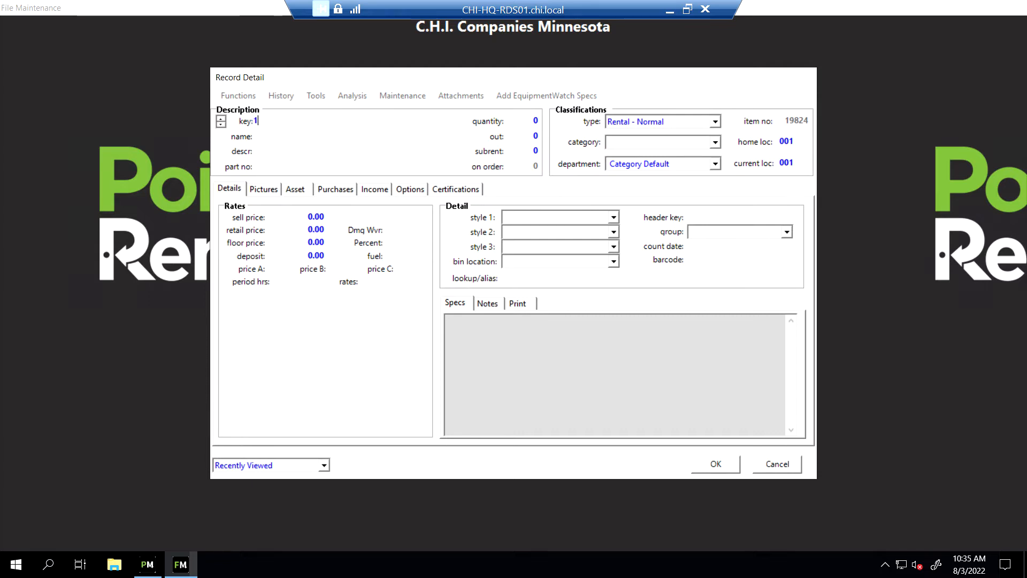
{"action": "type", "text": "2345678-1"}
{"action": "left_click_drag", "start_coordinate": [292, 120], "coordinate": [239, 122]}
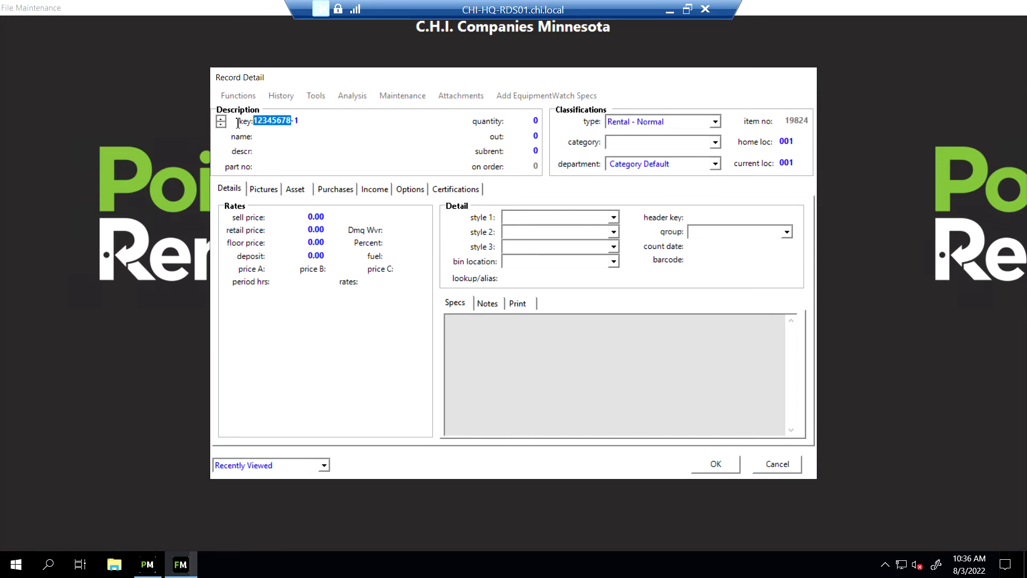
{"action": "right_click", "coordinate": [273, 123]}
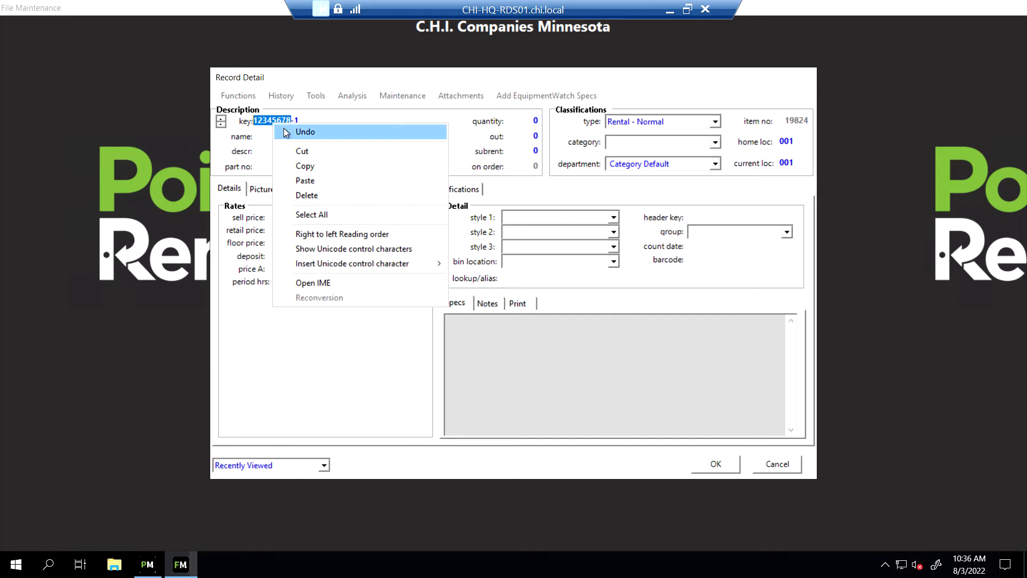
{"action": "left_click", "coordinate": [300, 166]}
{"action": "left_click", "coordinate": [292, 171]}
{"action": "right_click", "coordinate": [293, 171]}
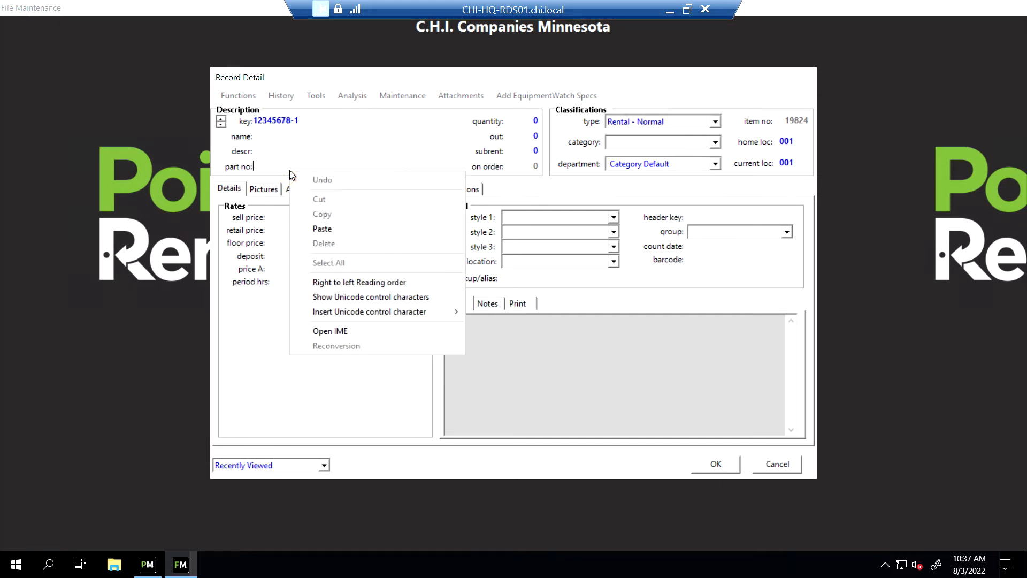
{"action": "left_click", "coordinate": [327, 228]}
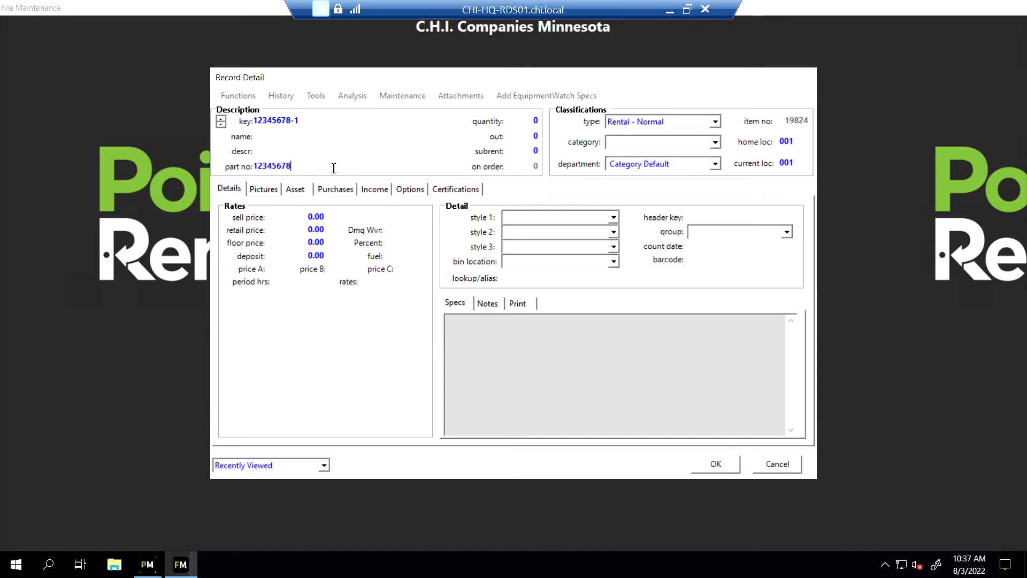
Enter name 'High LImit Switch 250 Degree' and description 'HR500, HR1100'
{"action": "left_click", "coordinate": [293, 138]}
{"action": "type", "text": "High LImit Switch 250"}
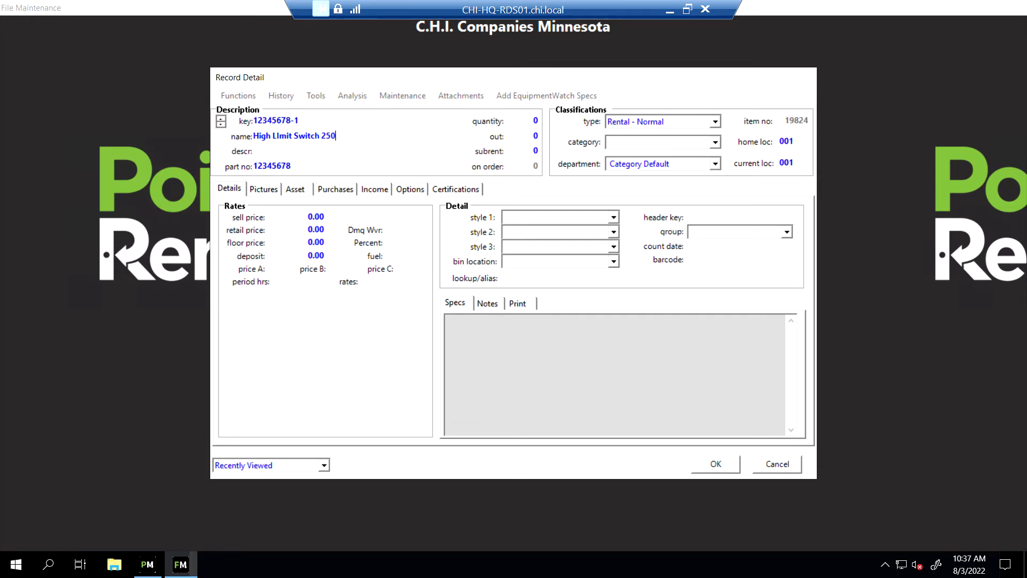
{"action": "type", "text": " Degree"}
{"action": "left_click", "coordinate": [276, 155]}
{"action": "type", "text": "HR500, HR1100"}
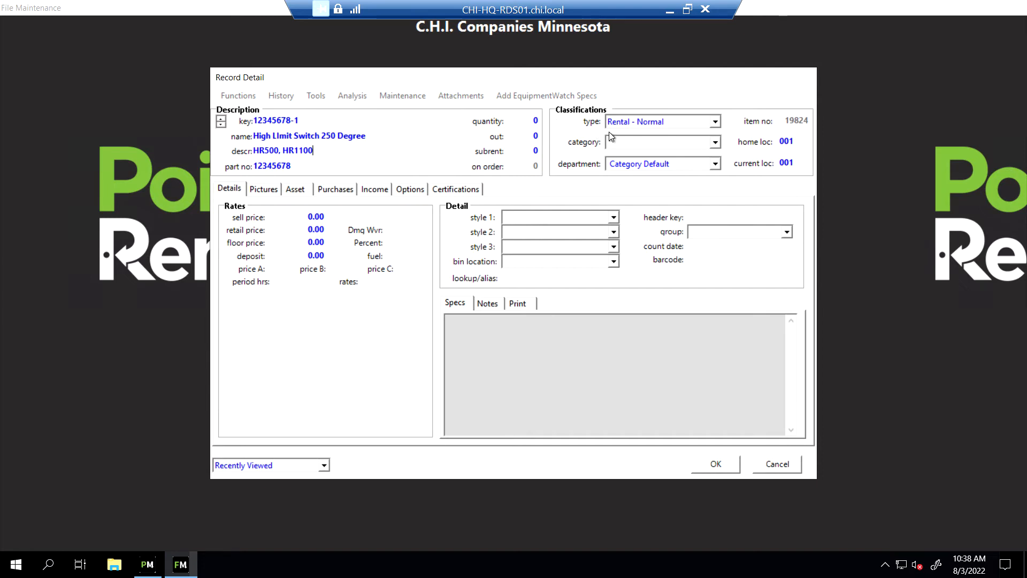
Set the item type to Sales - Normal and the category to Parts Flagro
{"action": "left_click", "coordinate": [715, 124]}
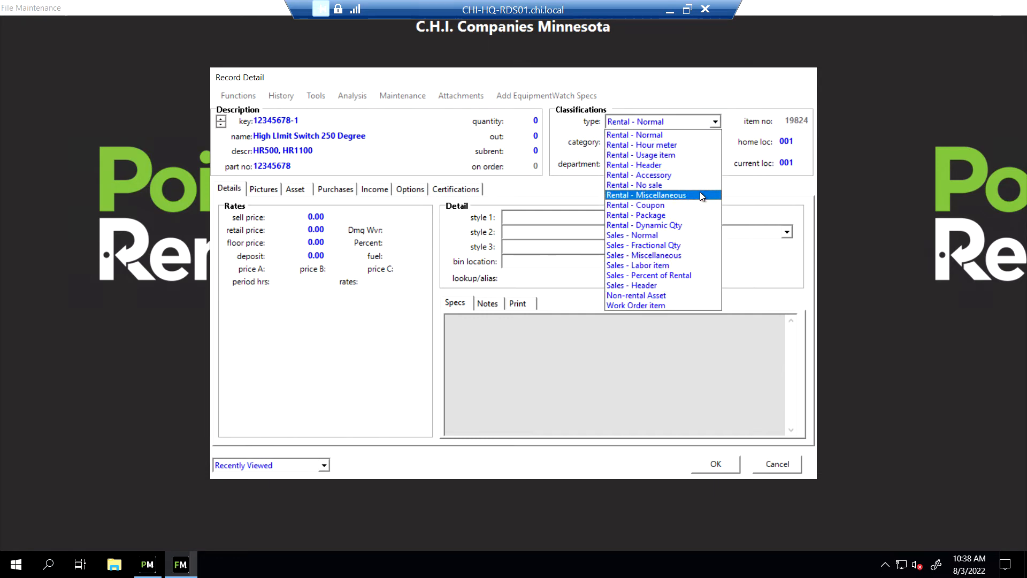
{"action": "left_click", "coordinate": [683, 235]}
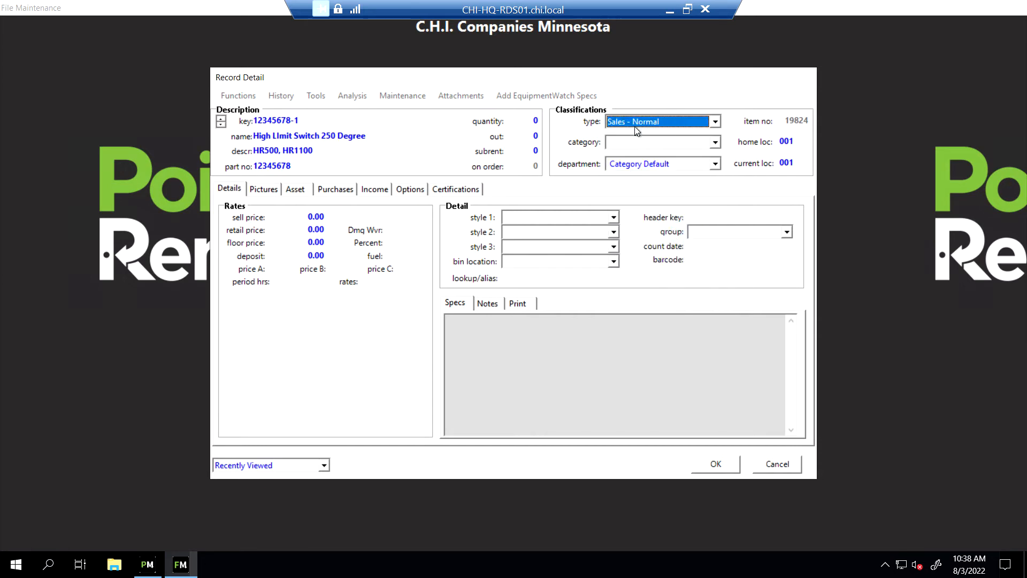
{"action": "left_click", "coordinate": [714, 143]}
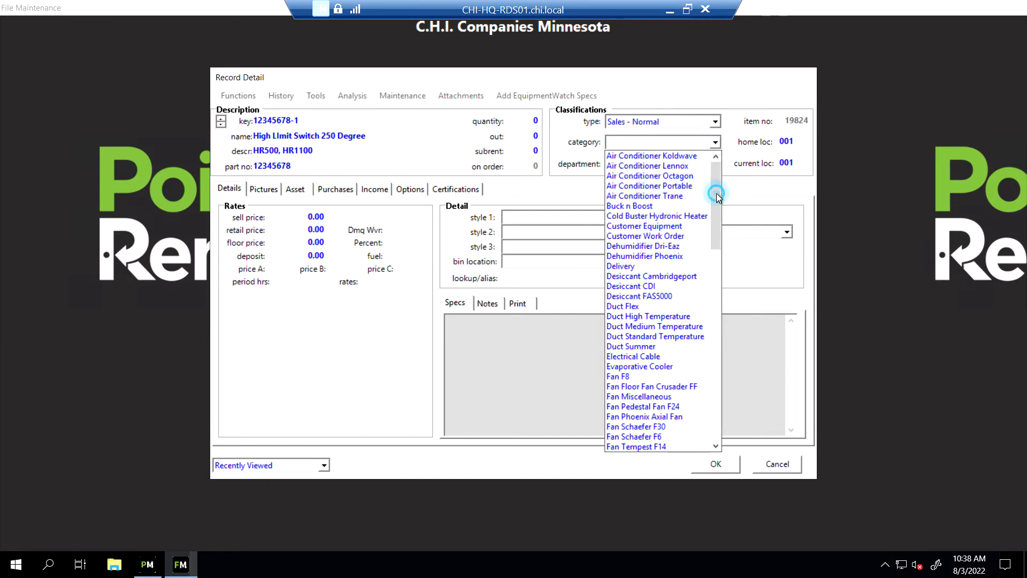
{"action": "left_click_drag", "start_coordinate": [717, 194], "coordinate": [710, 350]}
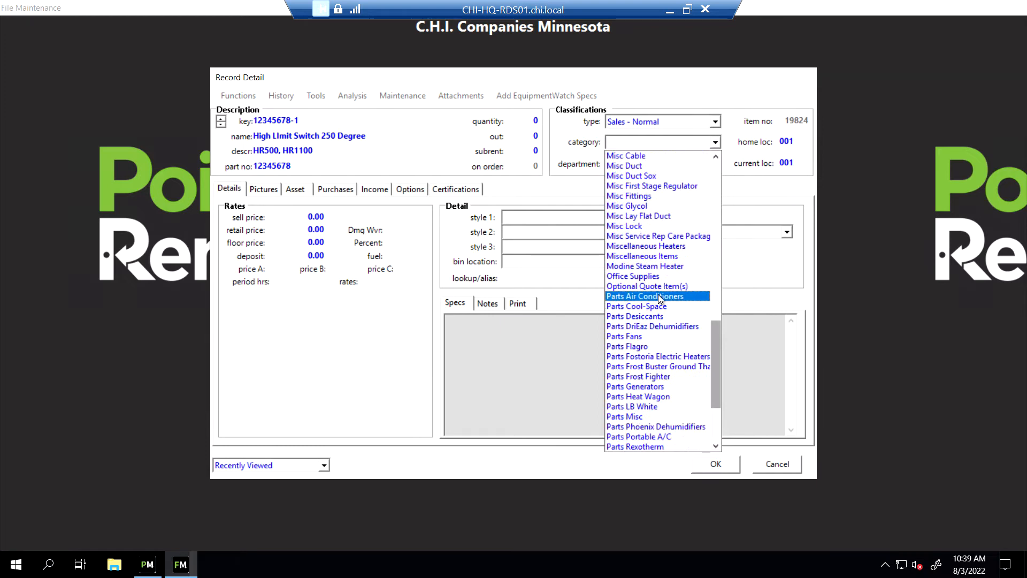
{"action": "left_click", "coordinate": [658, 348]}
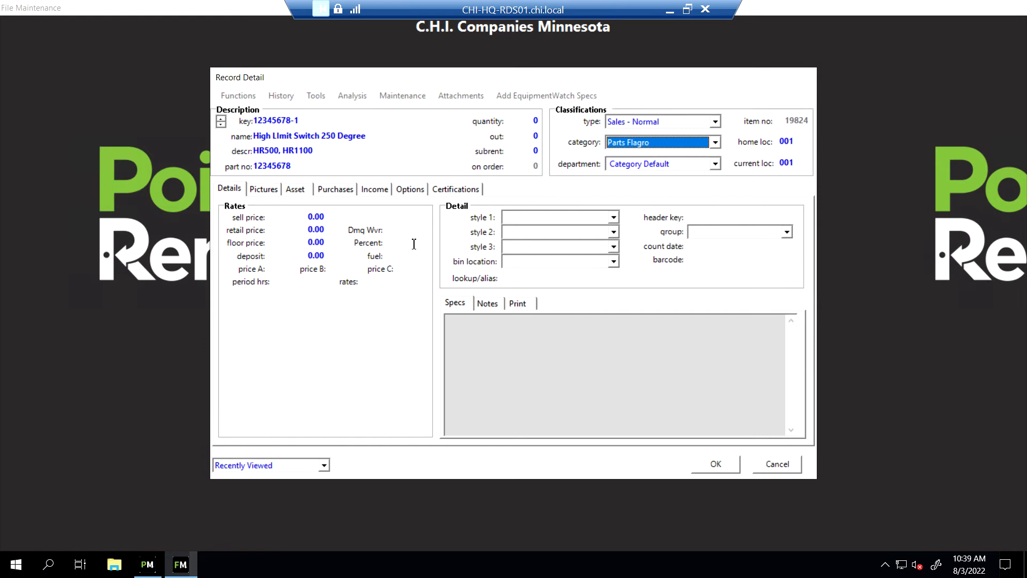
Set the sell price to 10.00 and bring up the item's Purchases details
{"action": "left_click", "coordinate": [309, 216]}
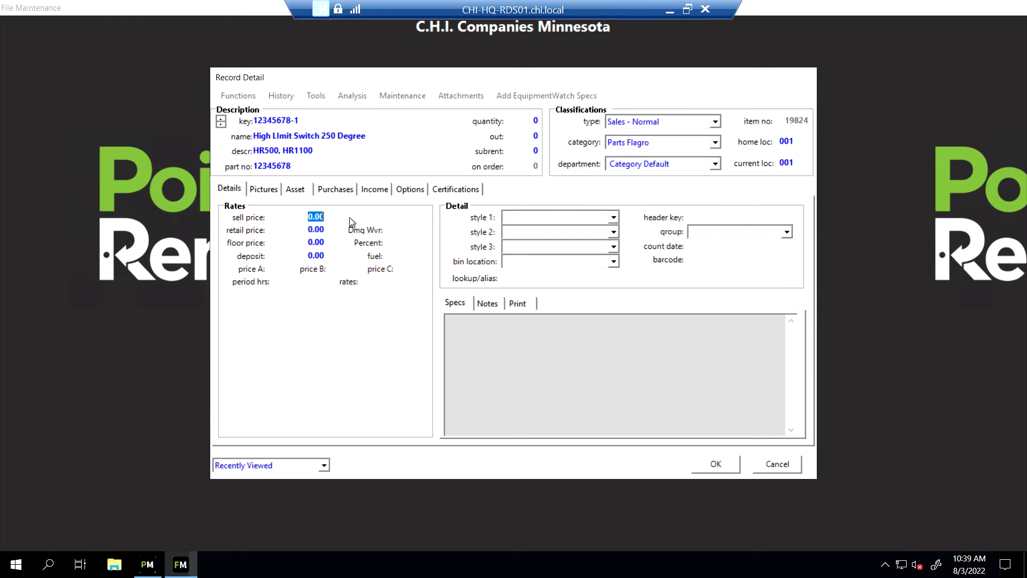
{"action": "type", "text": "10.00"}
{"action": "left_click", "coordinate": [522, 305]}
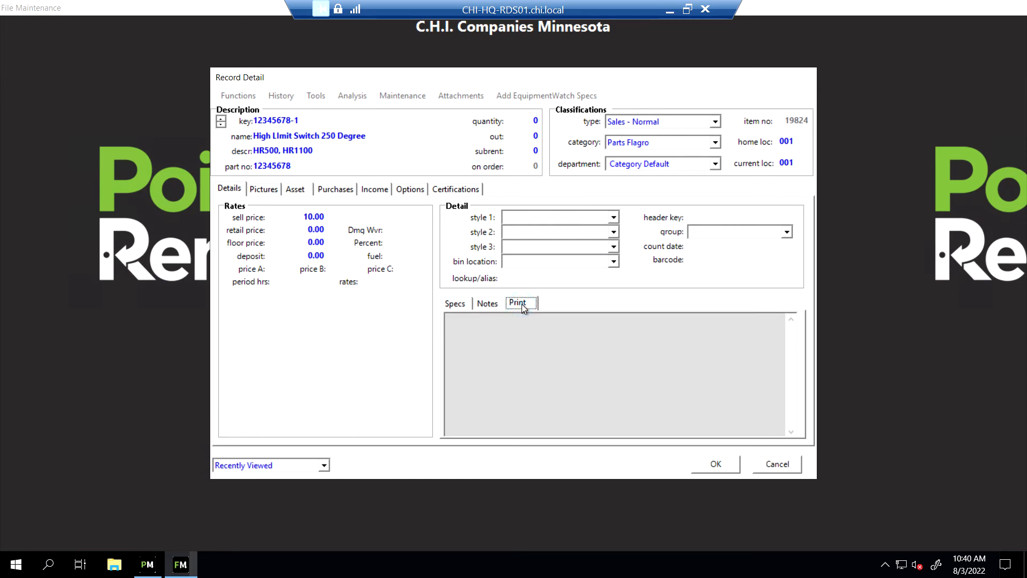
{"action": "left_click", "coordinate": [493, 307]}
{"action": "left_click", "coordinate": [456, 303]}
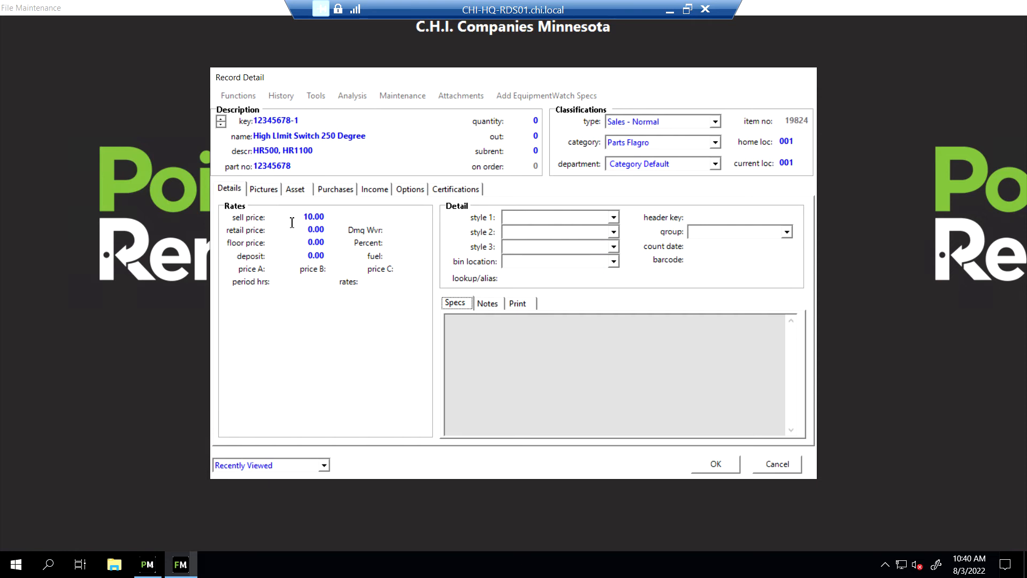
{"action": "left_click", "coordinate": [335, 190]}
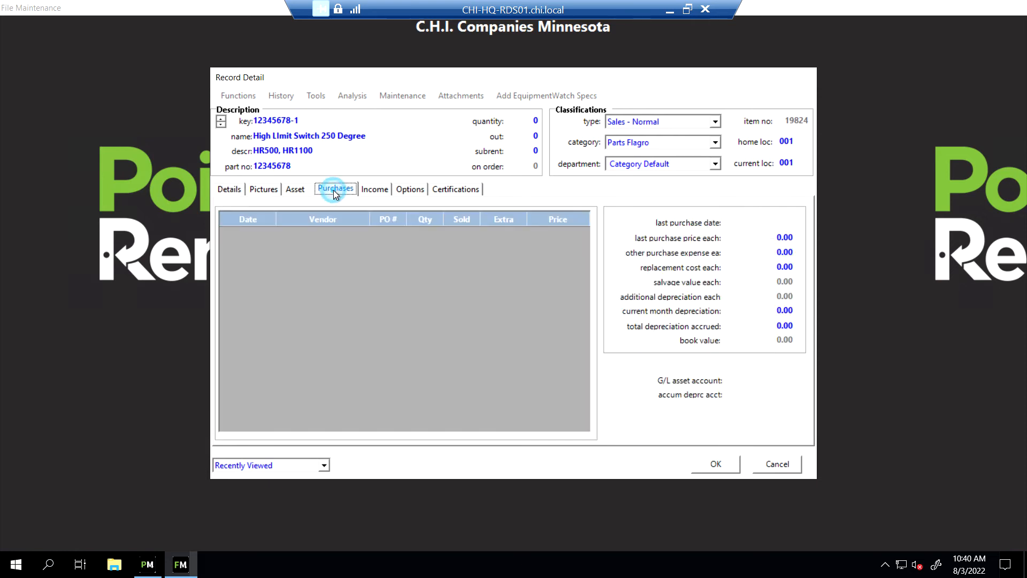
Enter 5.00 as the last purchase price each
{"action": "left_click", "coordinate": [781, 238]}
{"action": "type", "text": "5.00"}
On the Asset tab, assign Johnstone Supply (vendor 1070) as vendor 1
{"action": "left_click", "coordinate": [296, 190]}
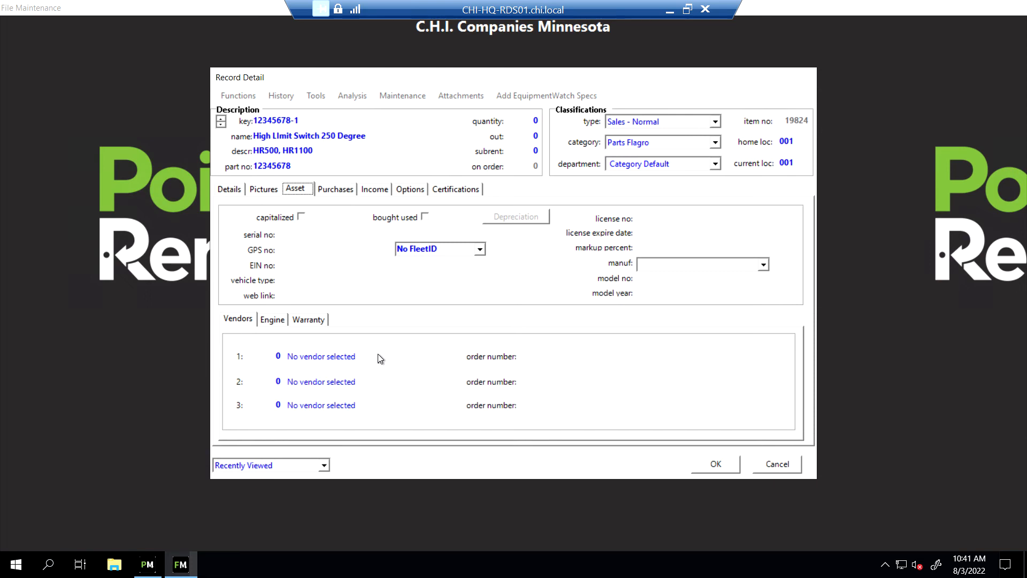
{"action": "left_click", "coordinate": [341, 358]}
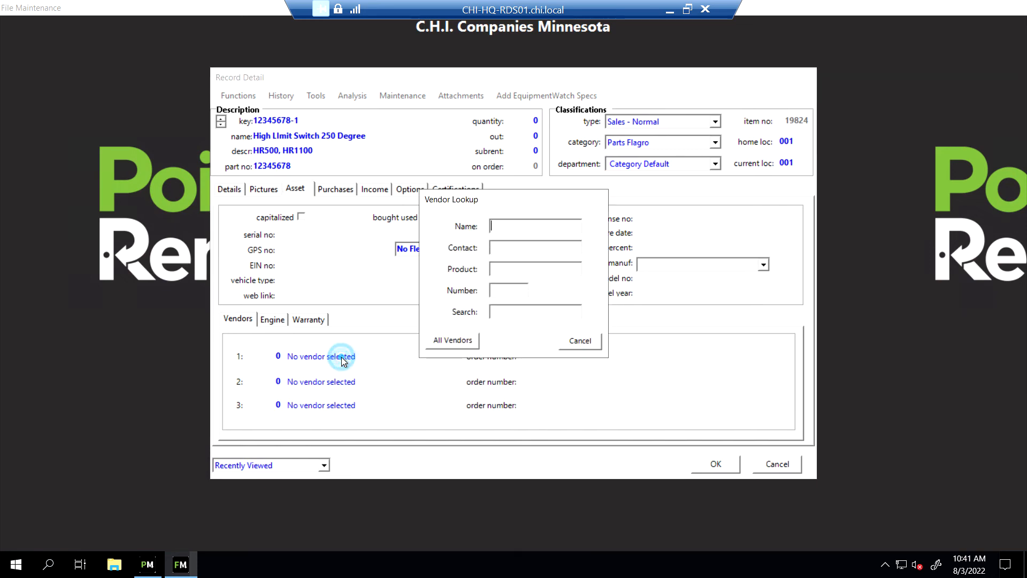
{"action": "type", "text": "j"}
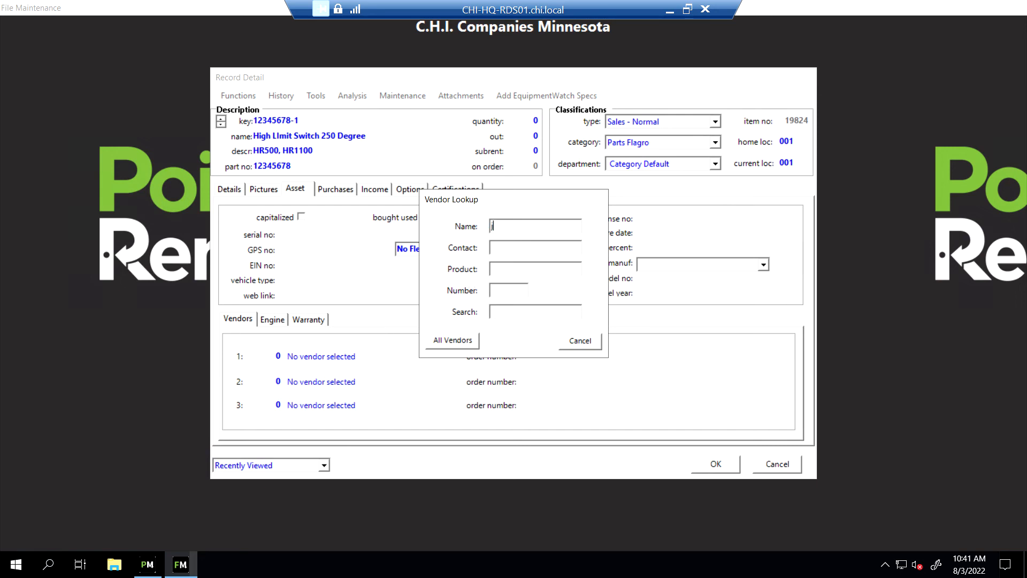
{"action": "type", "text": "ohns"}
{"action": "key", "text": "Return"}
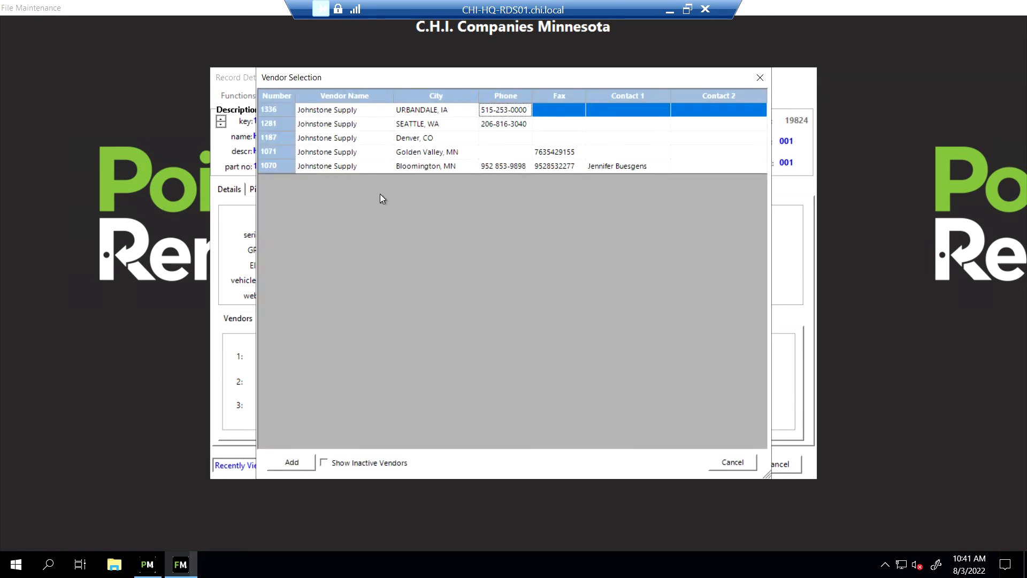
{"action": "double_click", "coordinate": [342, 166]}
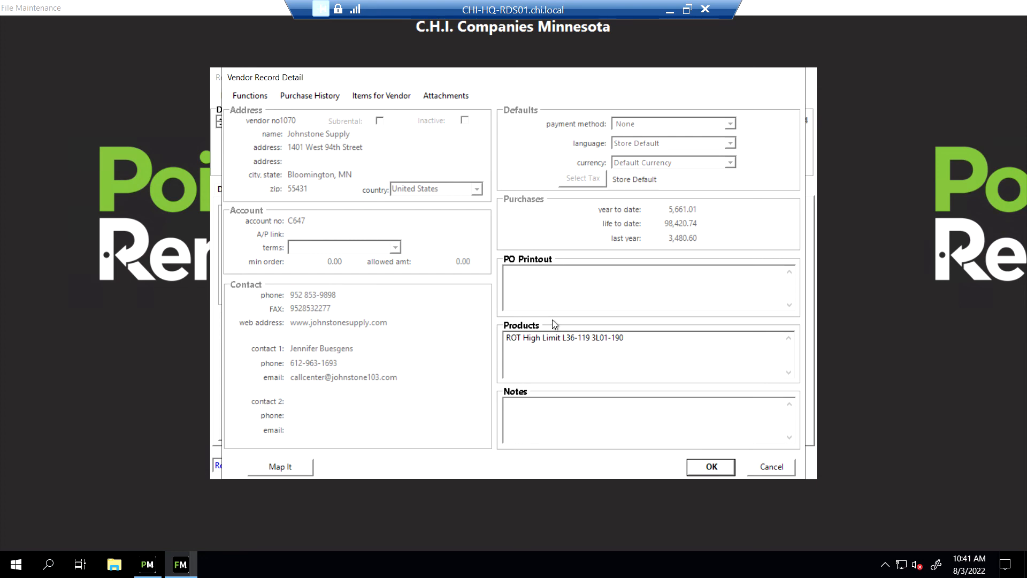
{"action": "left_click", "coordinate": [712, 465]}
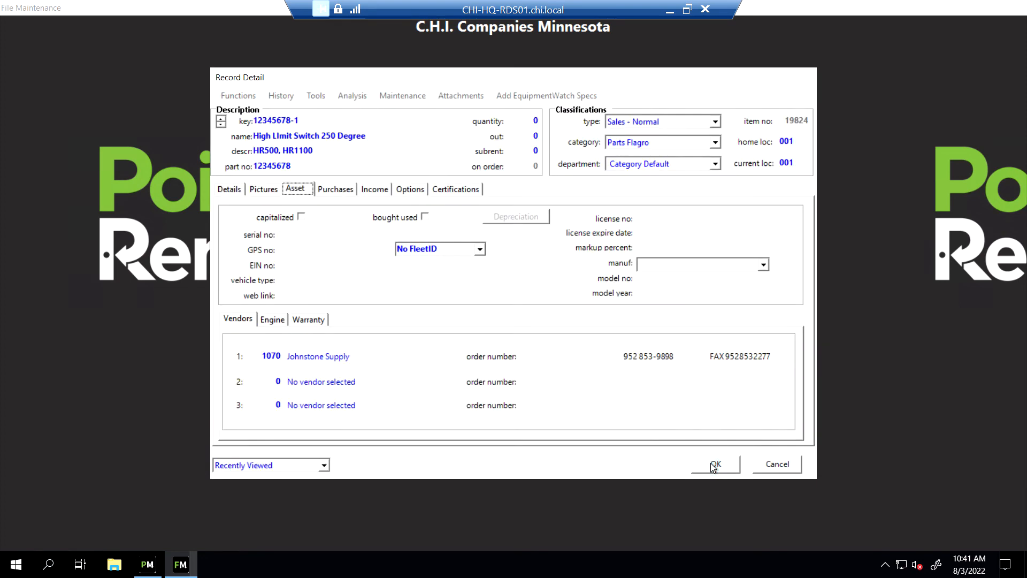
Search 'Flagro' and assign Flagro USA, Inc (vendor 1044) as vendor 2
{"action": "left_click", "coordinate": [325, 382]}
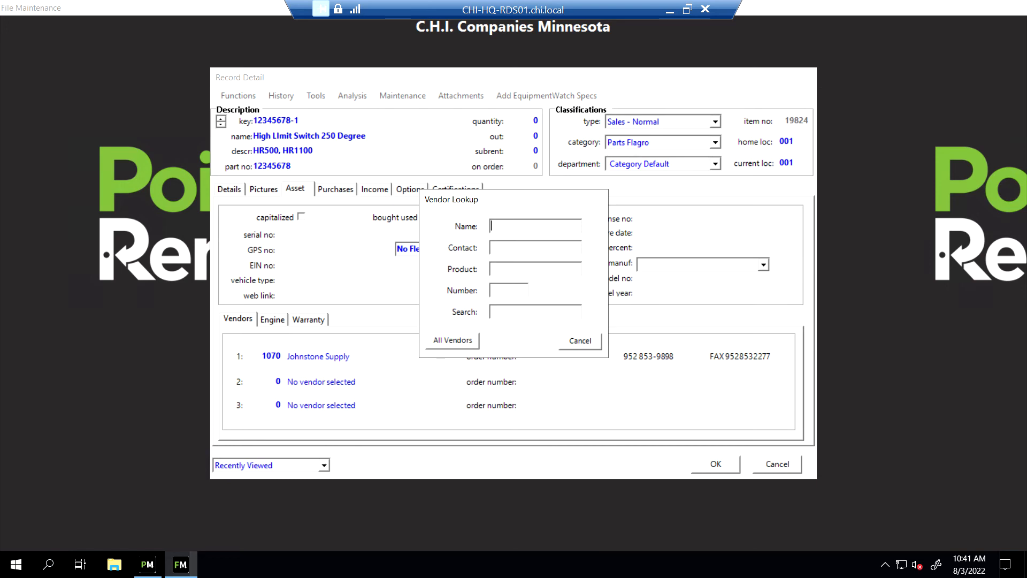
{"action": "type", "text": "Flagro"}
{"action": "key", "text": "Return"}
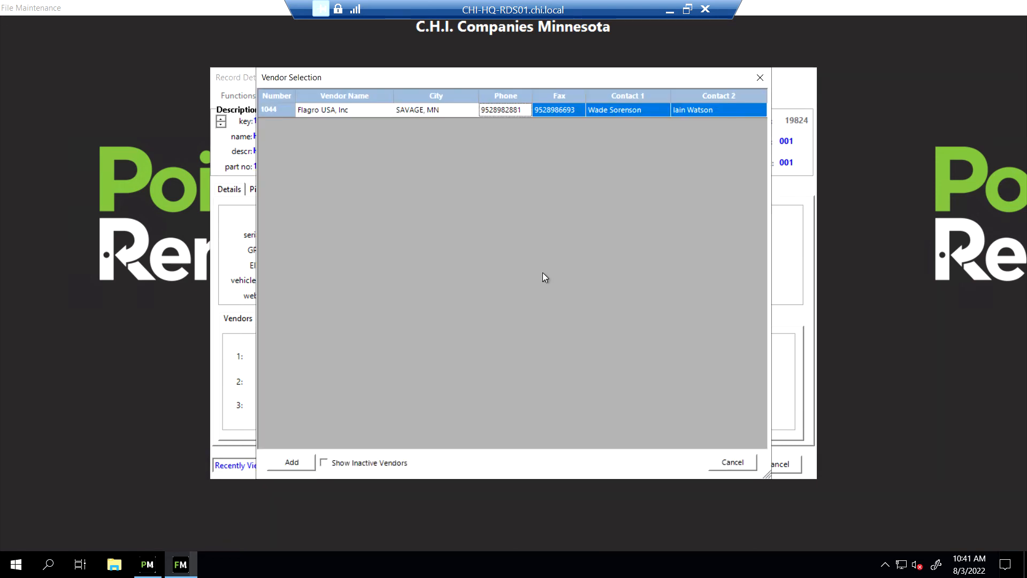
{"action": "double_click", "coordinate": [344, 110]}
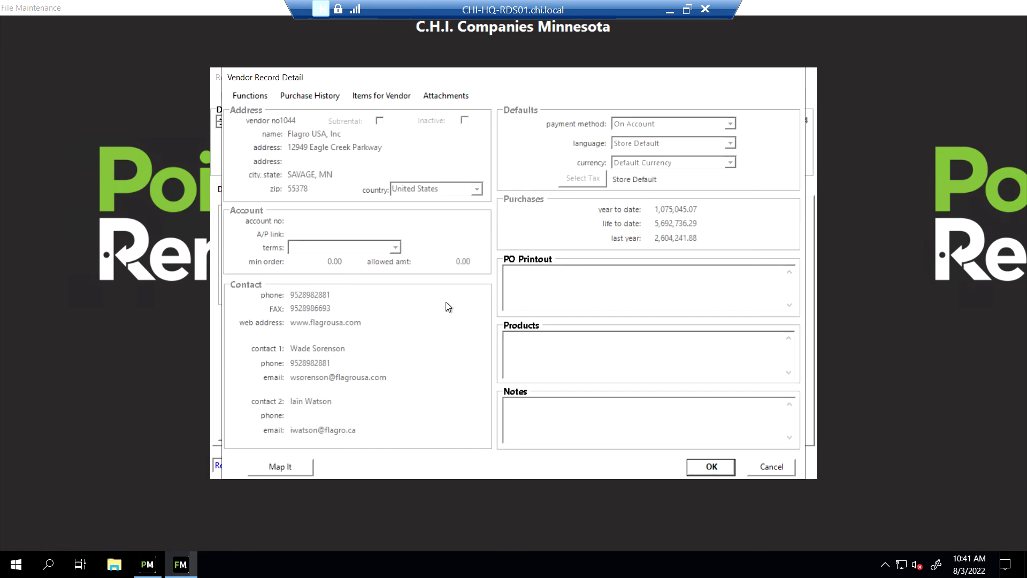
{"action": "left_click", "coordinate": [694, 471]}
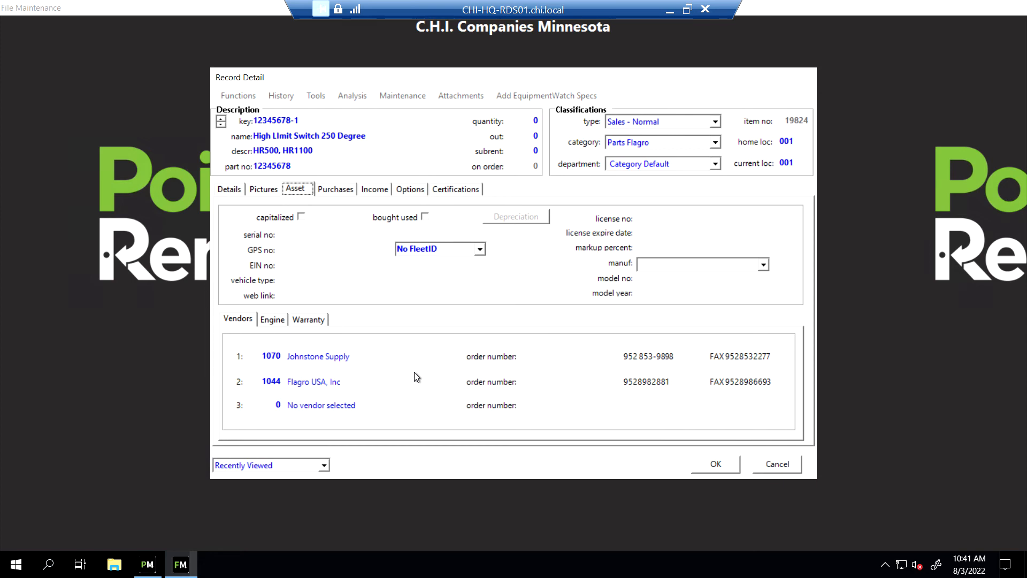
{"action": "left_click", "coordinate": [416, 194]}
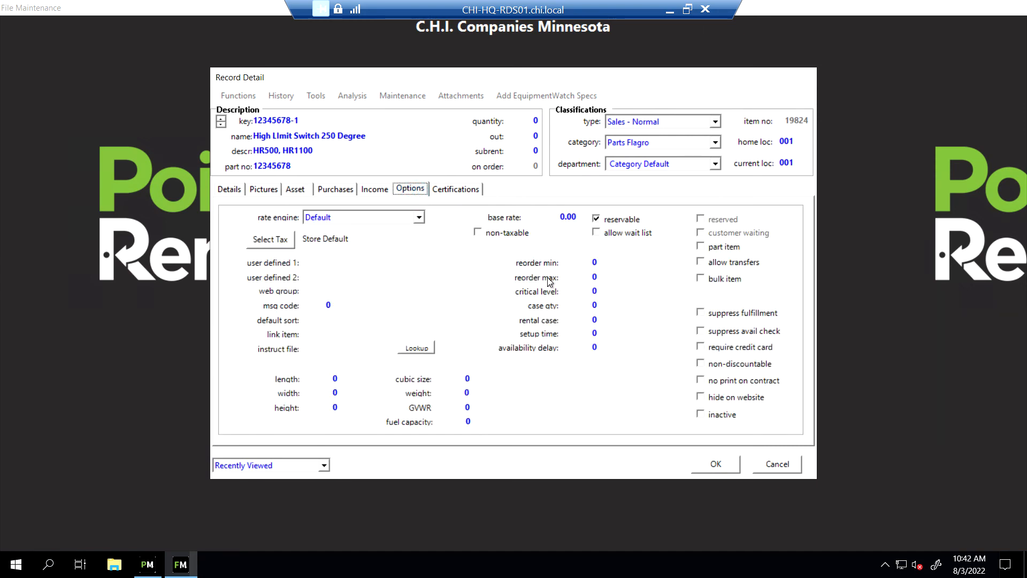
Set reorder min to 2 and reorder max to 10 on the Options tab
{"action": "left_click", "coordinate": [594, 262]}
{"action": "type", "text": "2"}
{"action": "left_click", "coordinate": [594, 277]}
{"action": "type", "text": "10"}
Save the new item from the Details tab and confirm adding it to every store's inventory
{"action": "left_click", "coordinate": [232, 190]}
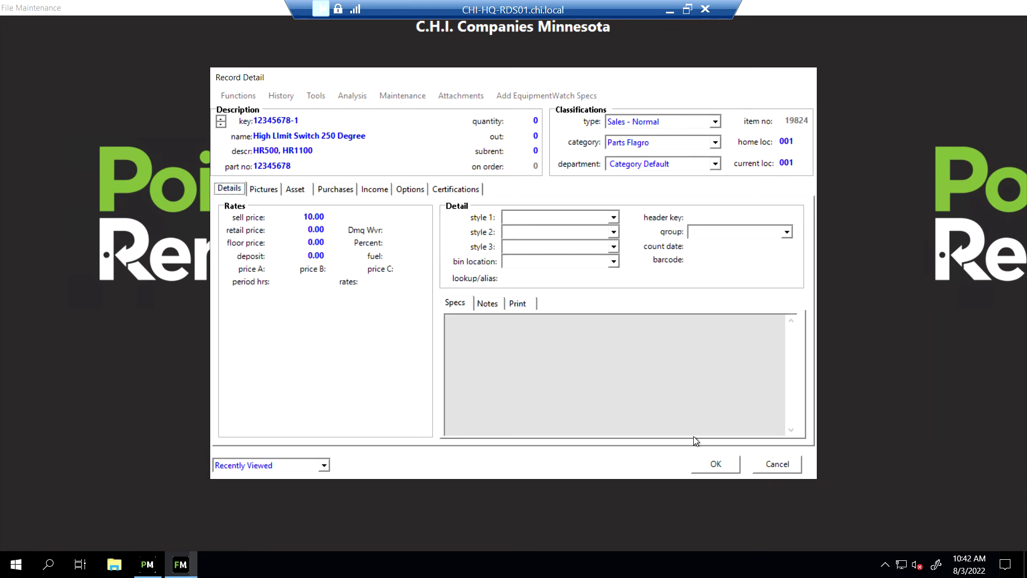
{"action": "left_click", "coordinate": [717, 464]}
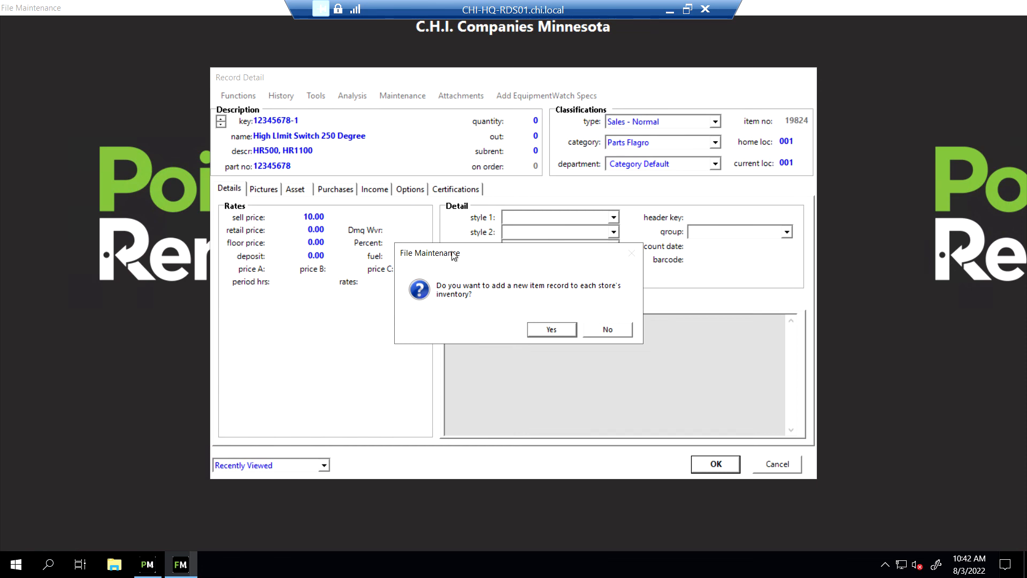
{"action": "left_click", "coordinate": [548, 330]}
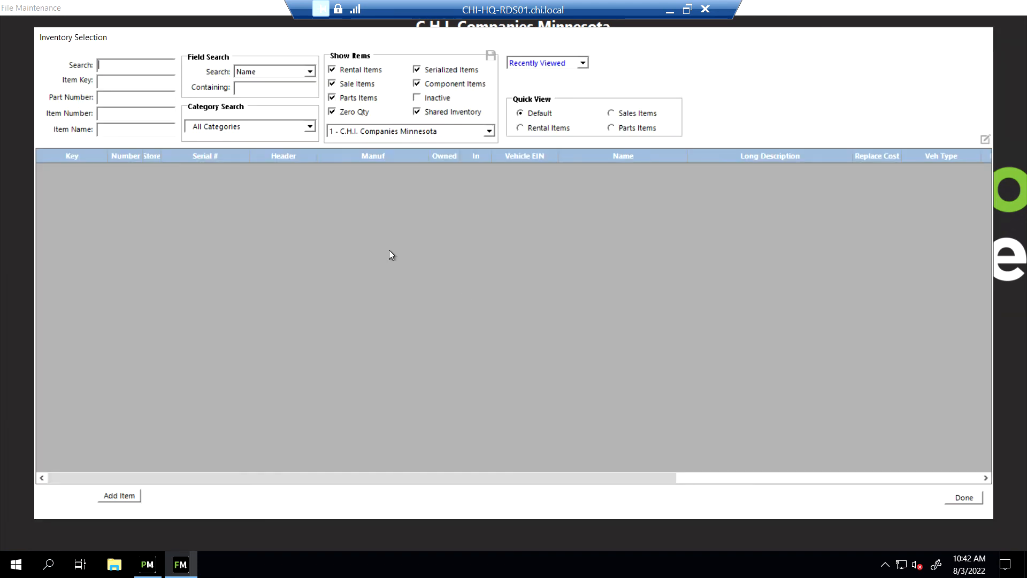
Search All Stores for item 12345678 to list its six store copies, 001 through 006
{"action": "left_click", "coordinate": [489, 132]}
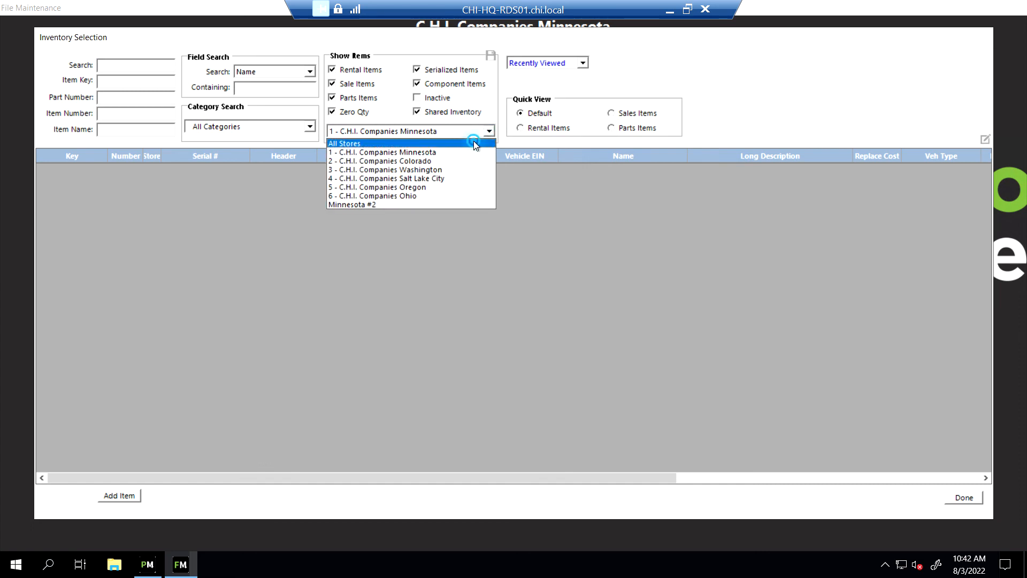
{"action": "left_click", "coordinate": [474, 141]}
{"action": "left_click", "coordinate": [150, 67]}
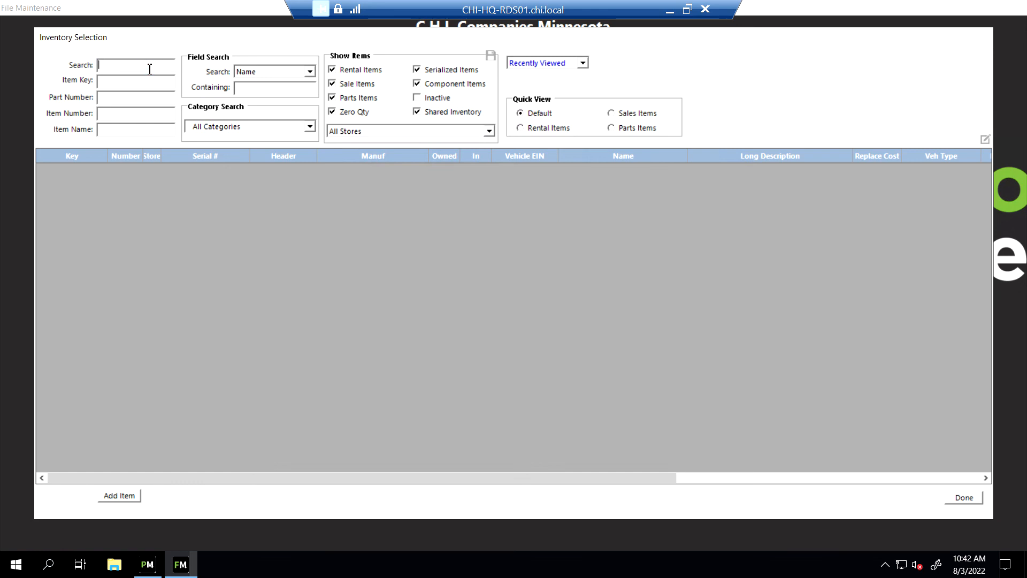
{"action": "type", "text": "12345678"}
{"action": "key", "text": "Return"}
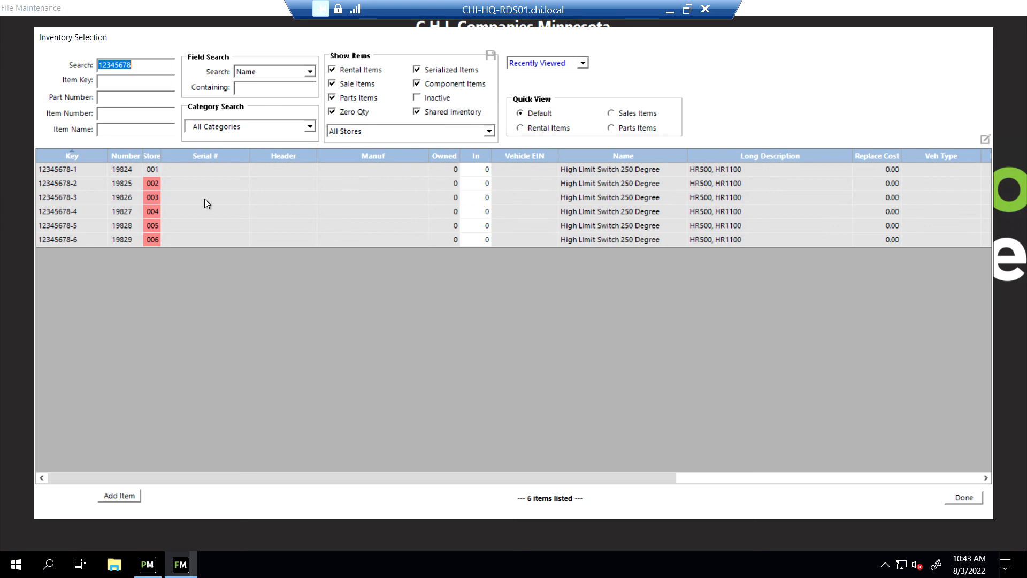